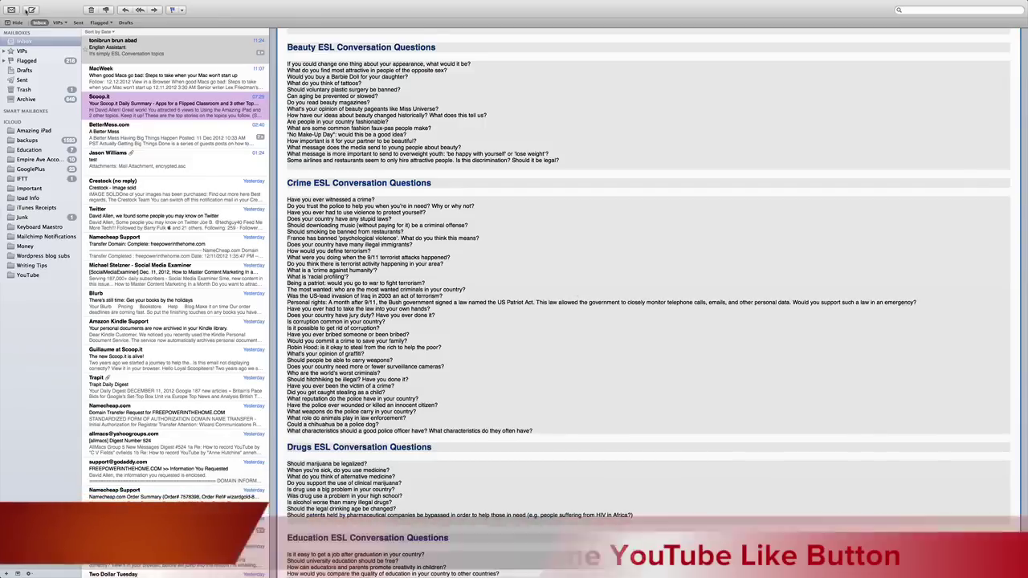
Compose a new e-mail and finish its body with the line "Text is encrypted"
left_click(32, 10)
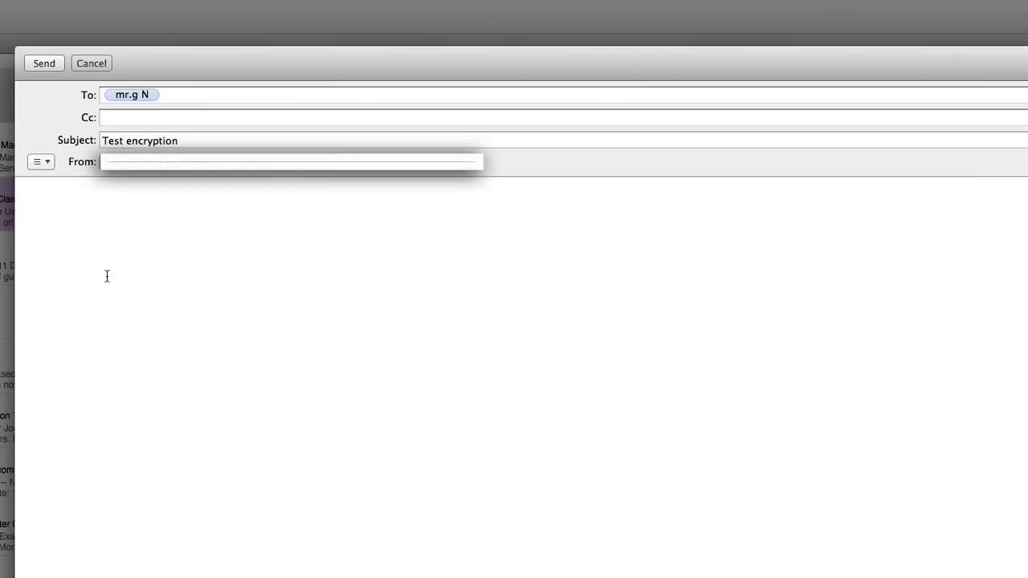
type("c")
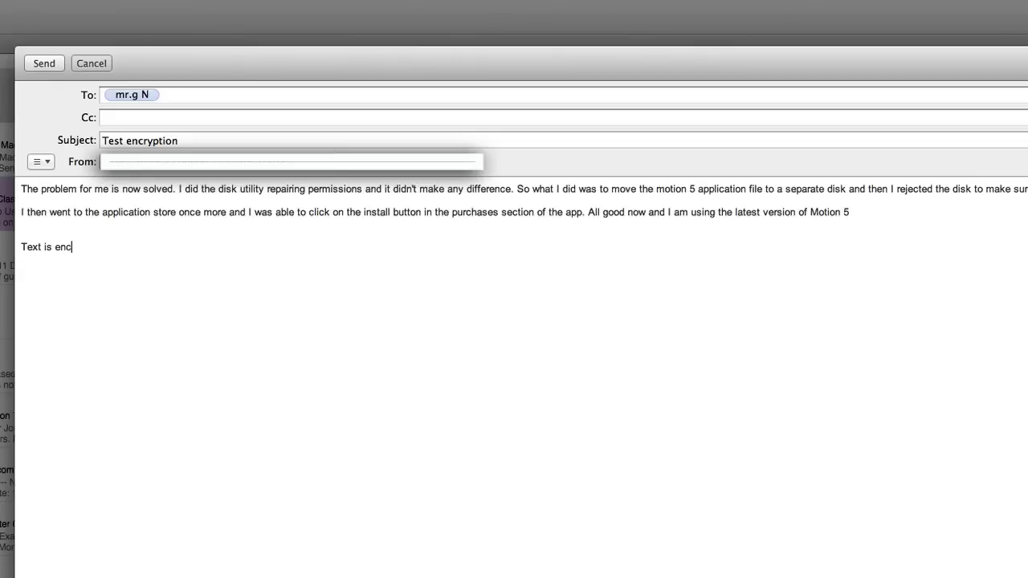
type("rypted")
Encrypt the two paragraphs above "Text is encrypted" with OpenPGP, selecting the intended contact's 2048-bit key with unknown validity
left_click_drag(853, 212, 5, 193)
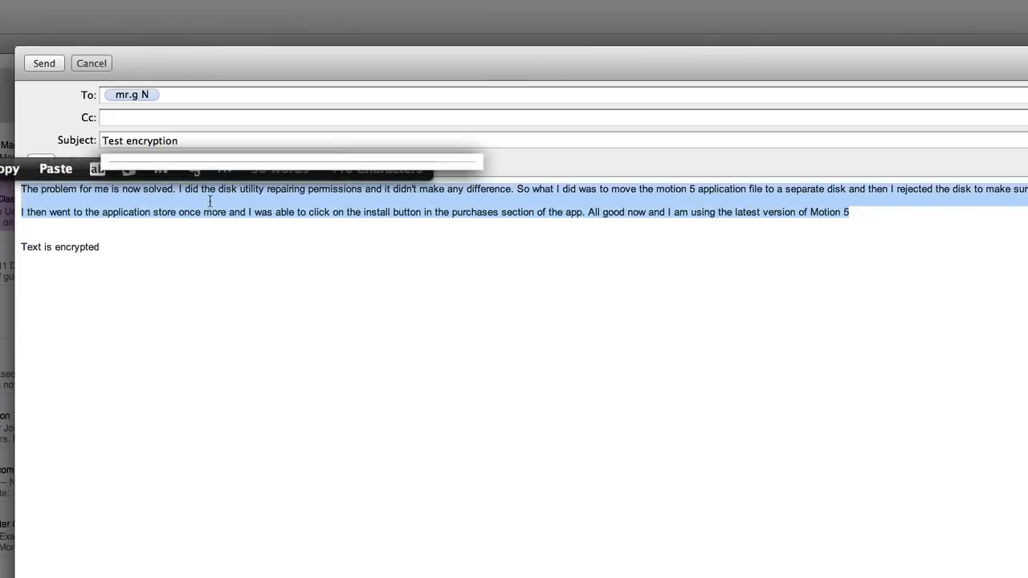
right_click(210, 201)
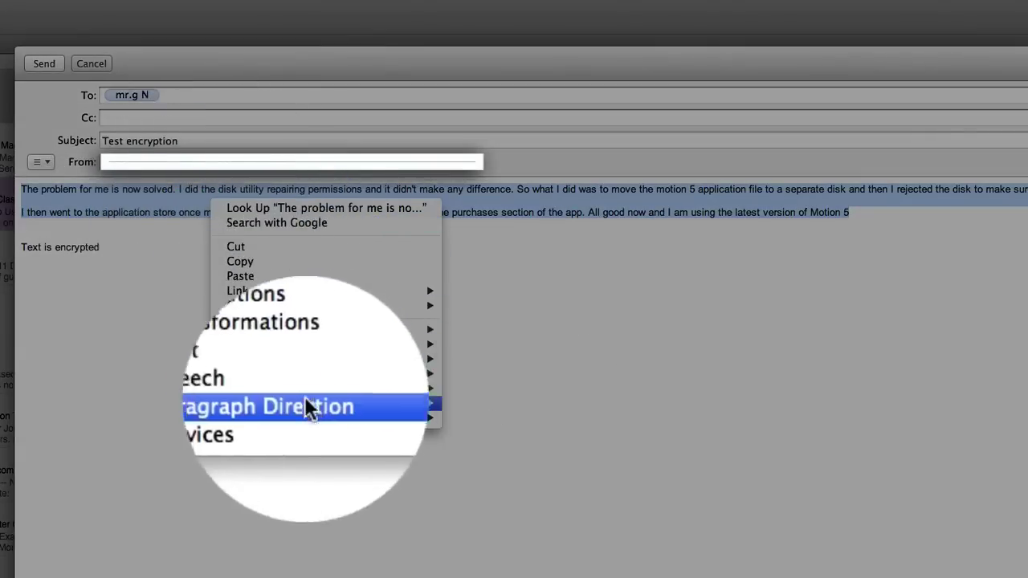
mouse_move(316, 416)
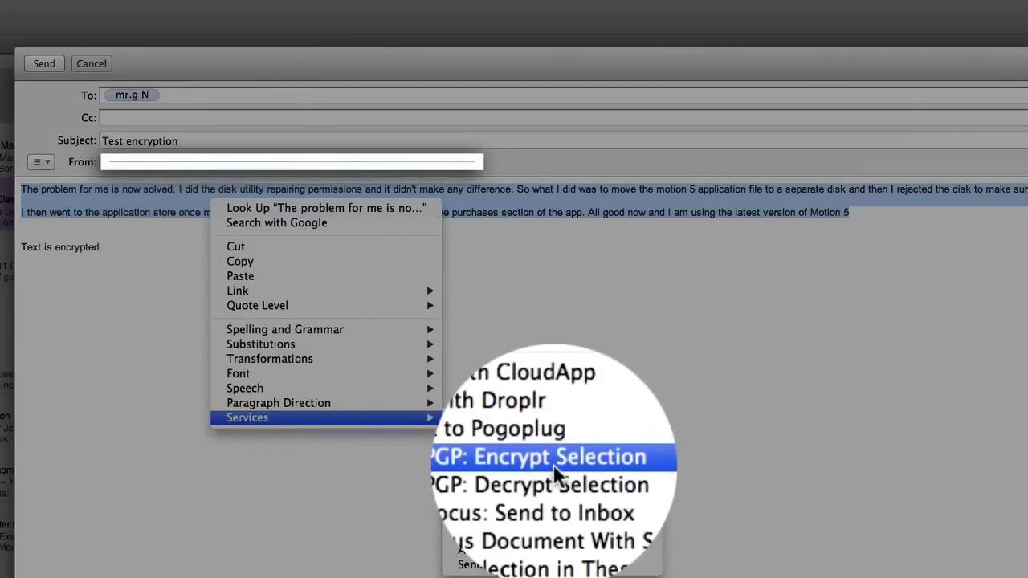
left_click(553, 464)
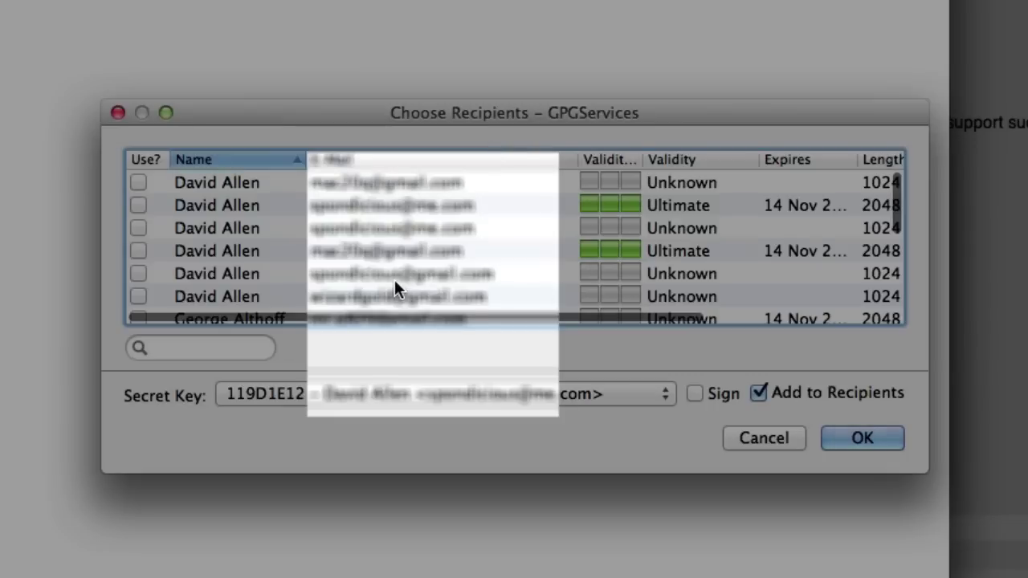
scroll(395, 280, "down", 3)
left_click(393, 253)
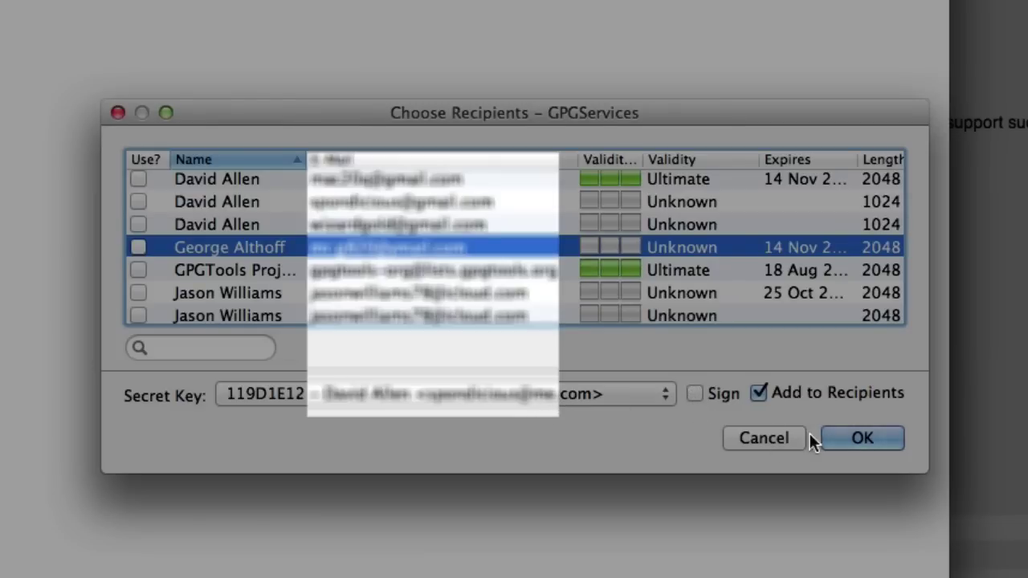
left_click(857, 445)
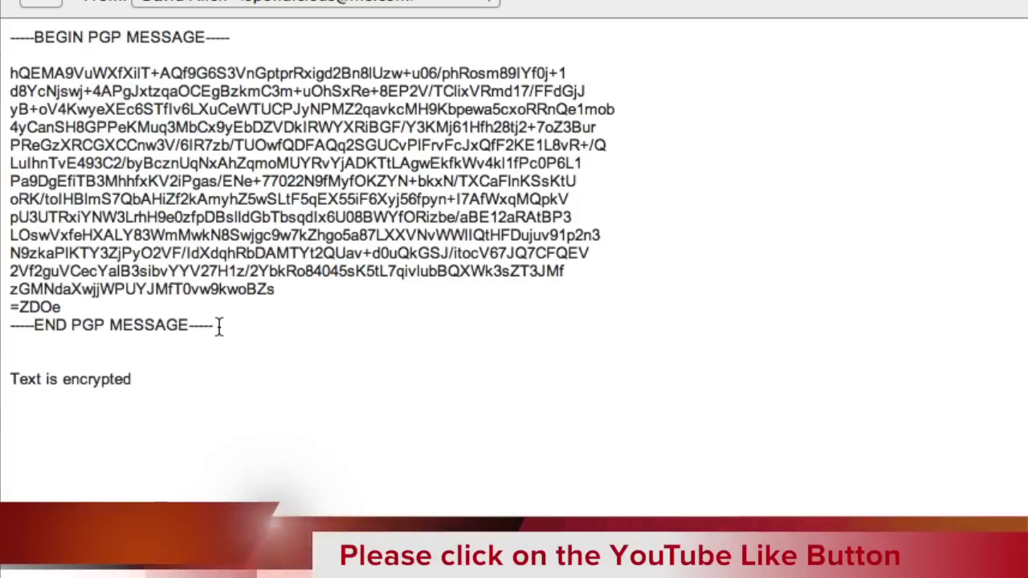
Decrypt the whole PGP message block in the e-mail body with the OpenPGP service
left_click_drag(215, 325, 8, 42)
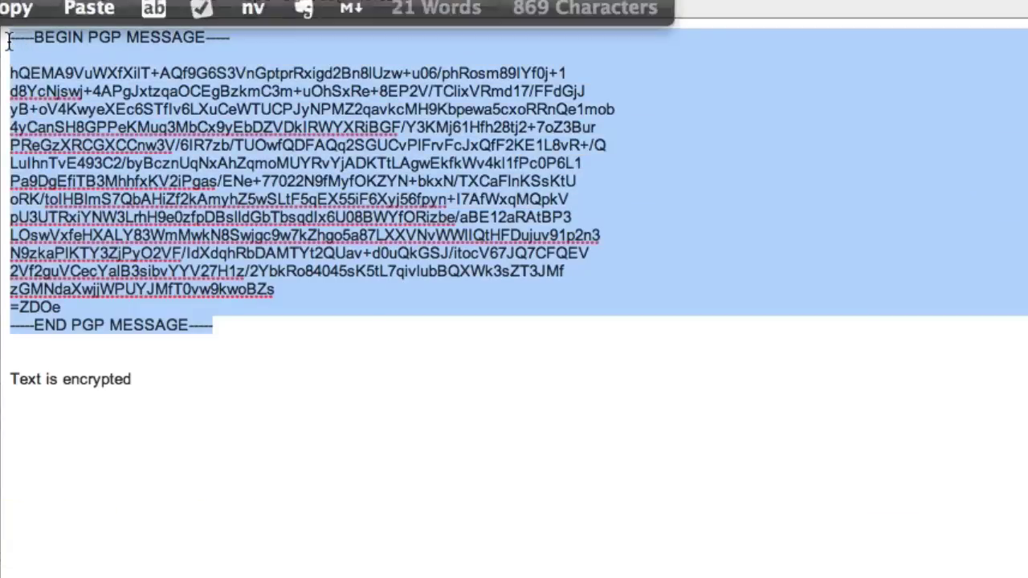
right_click(255, 143)
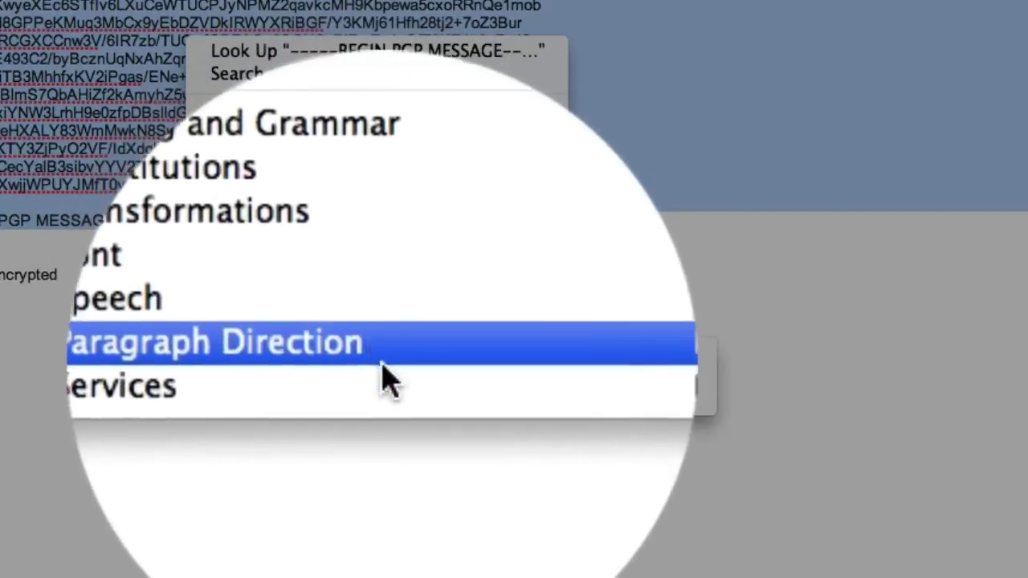
mouse_move(405, 402)
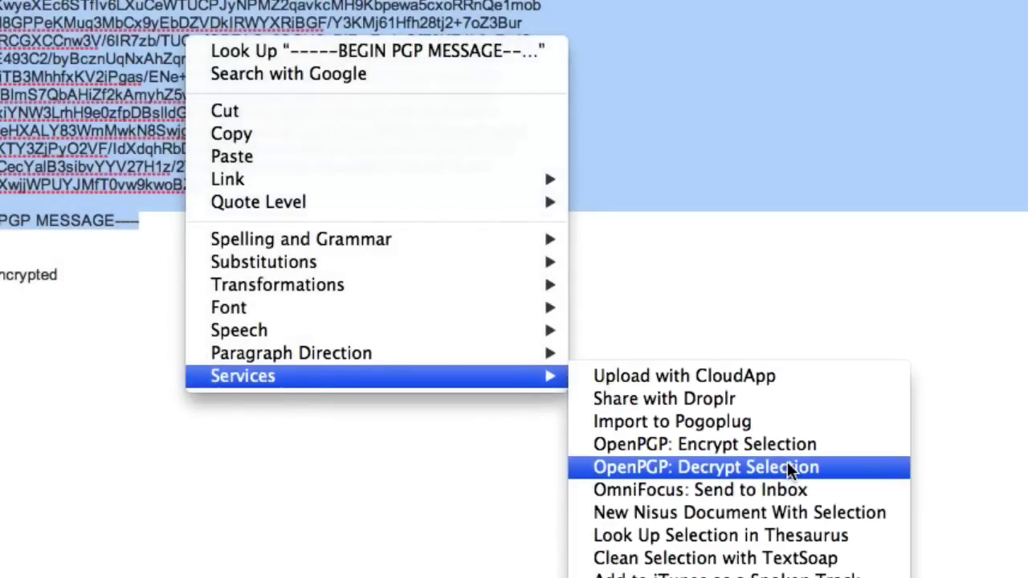
left_click(787, 466)
left_click(54, 426)
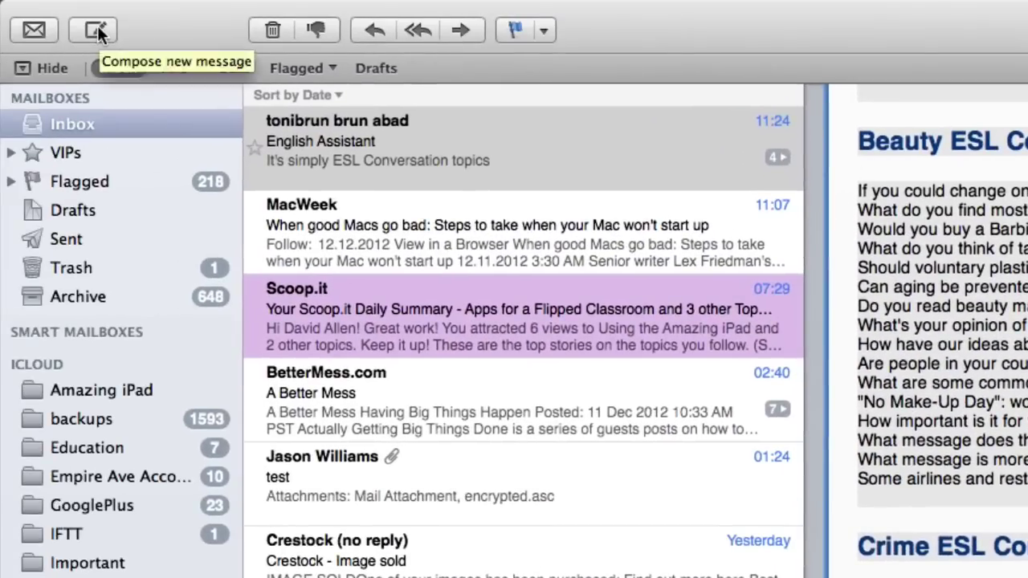
Compose another e-mail addressed to the intended contact with the subject "test message 2"
left_click(96, 31)
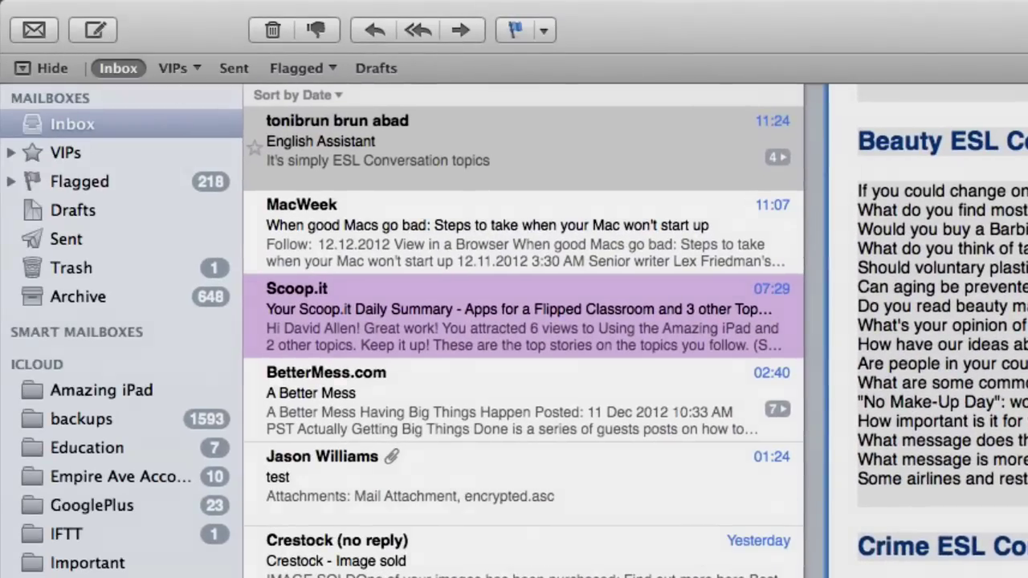
type("mr.g")
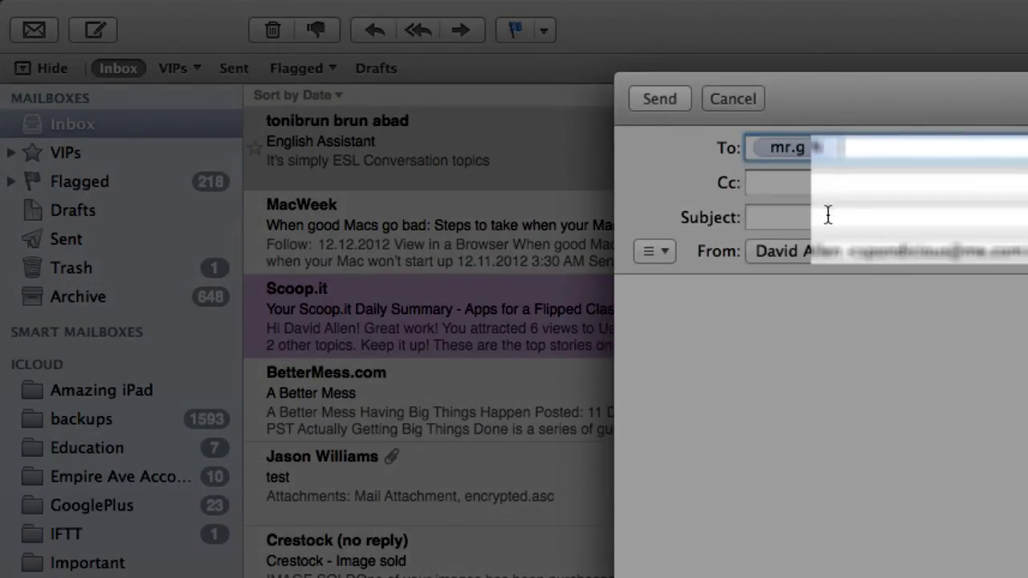
left_click(828, 214)
type("test message 2")
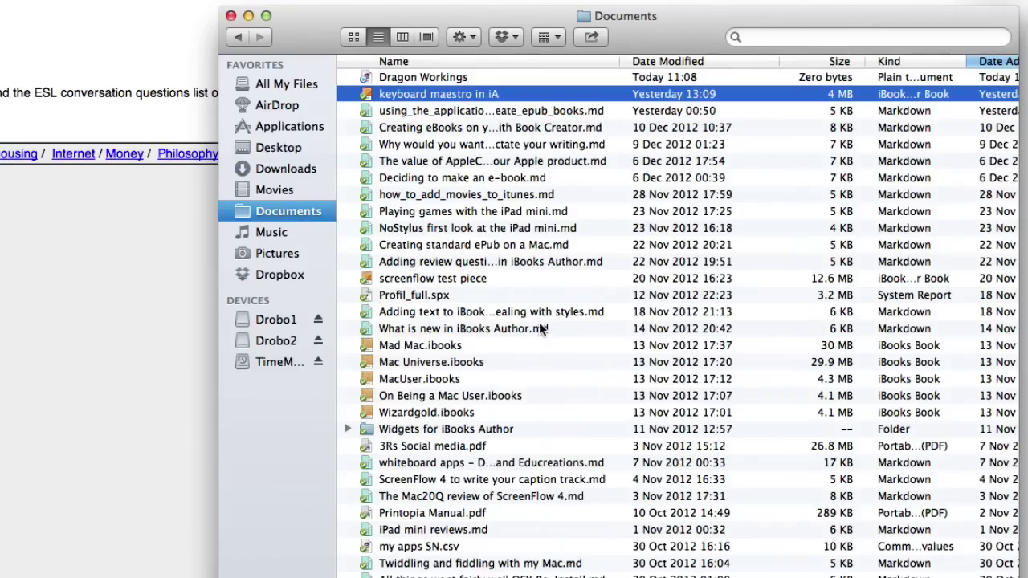
Check "Adding text to iBooks Author and dealing with styles.md" in Finder's Documents folder and encrypt it with OpenPGP for the contact, with signing enabled
double_click(539, 311)
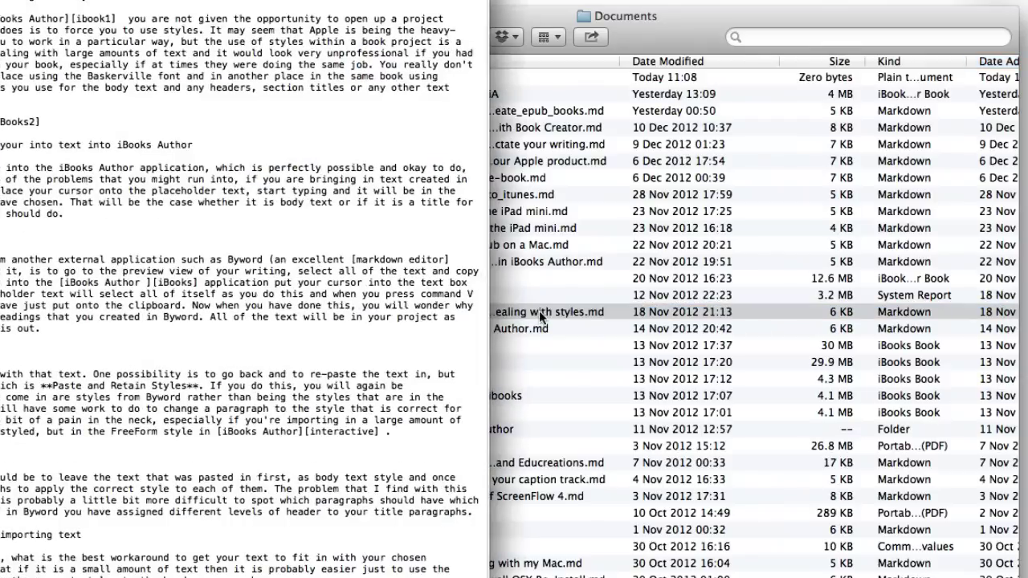
key("super+w")
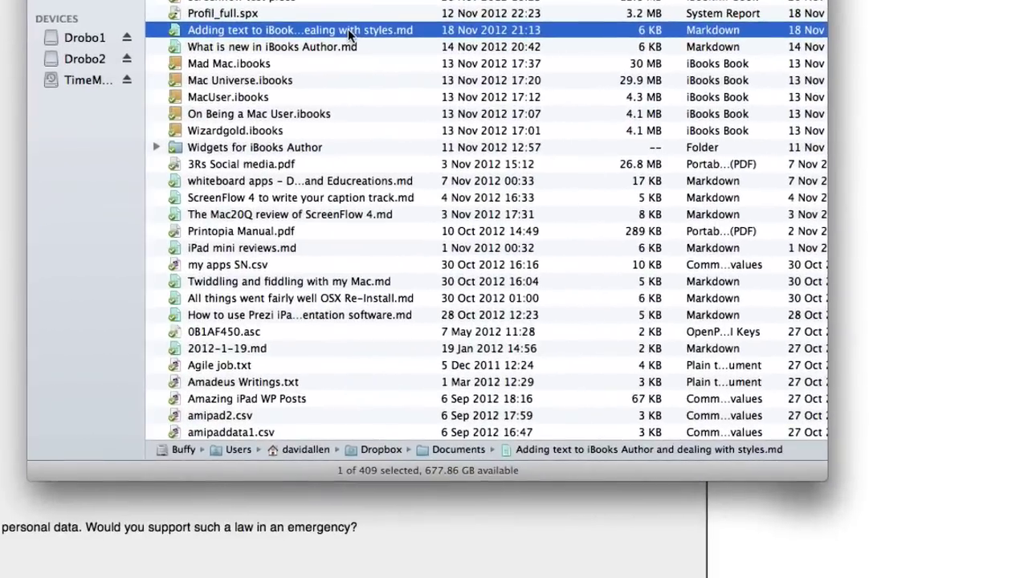
right_click(348, 29)
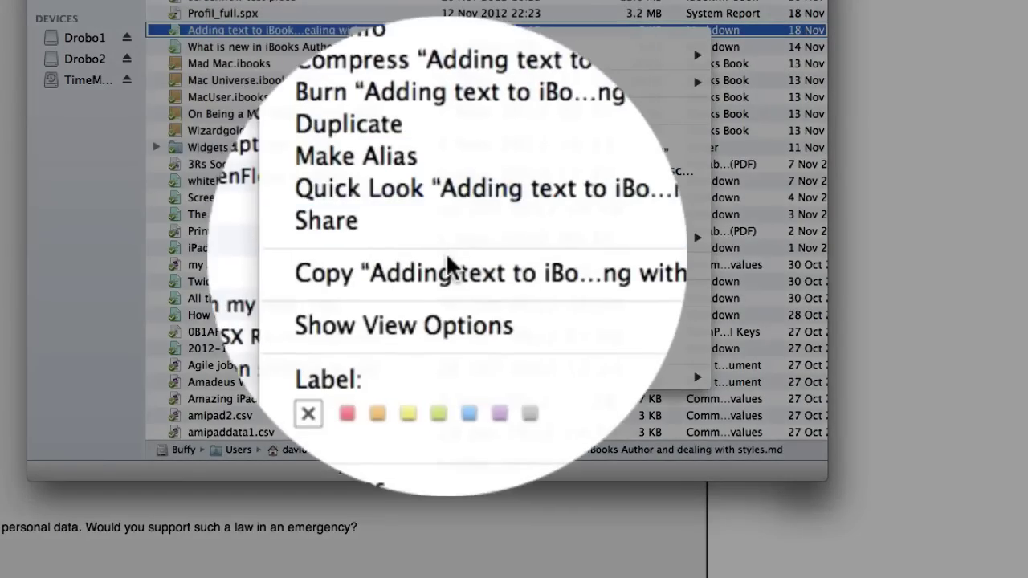
mouse_move(442, 377)
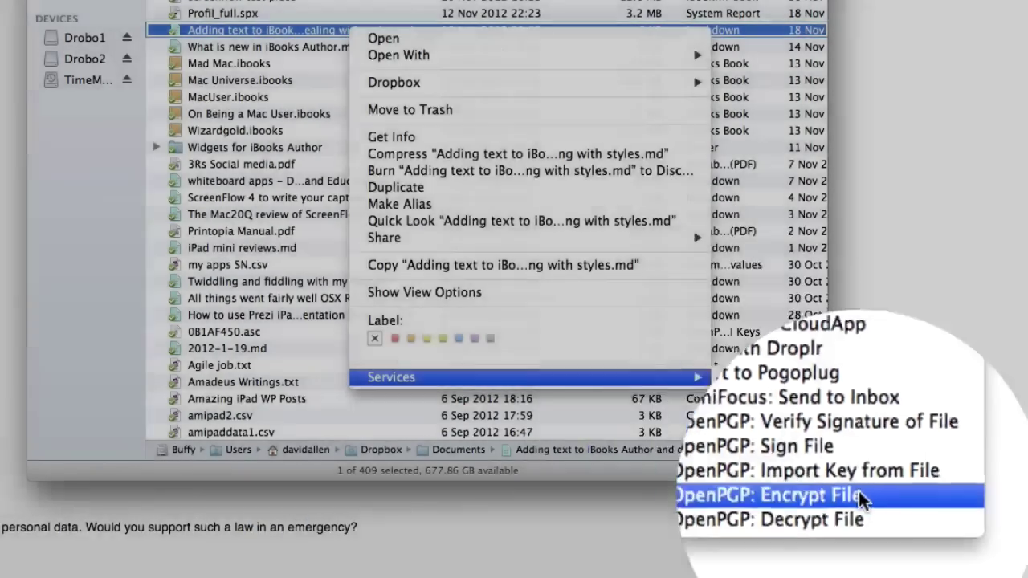
left_click(835, 438)
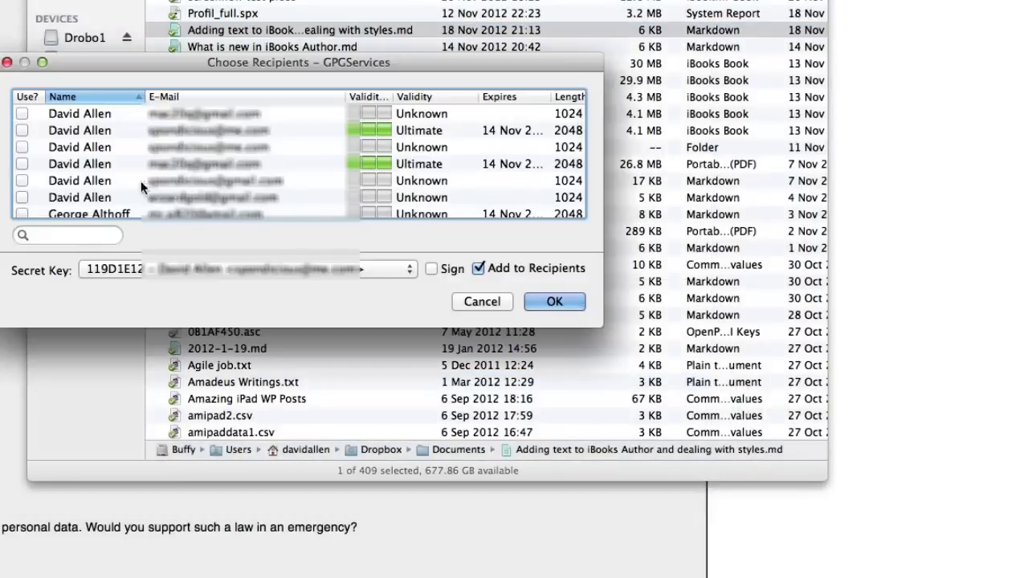
scroll(22, 217, "down", 1)
left_click(22, 210)
left_click(431, 268)
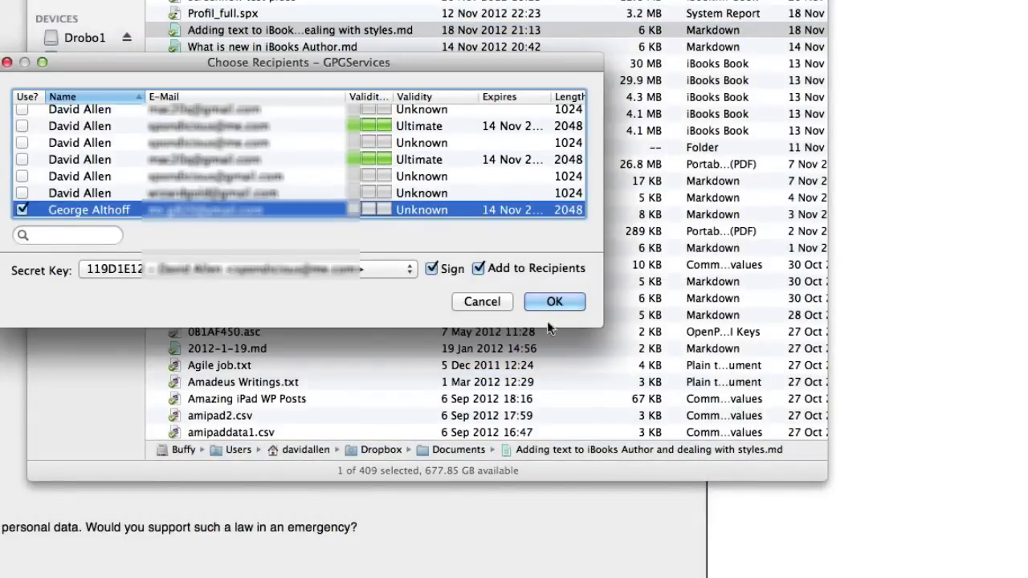
left_click(564, 303)
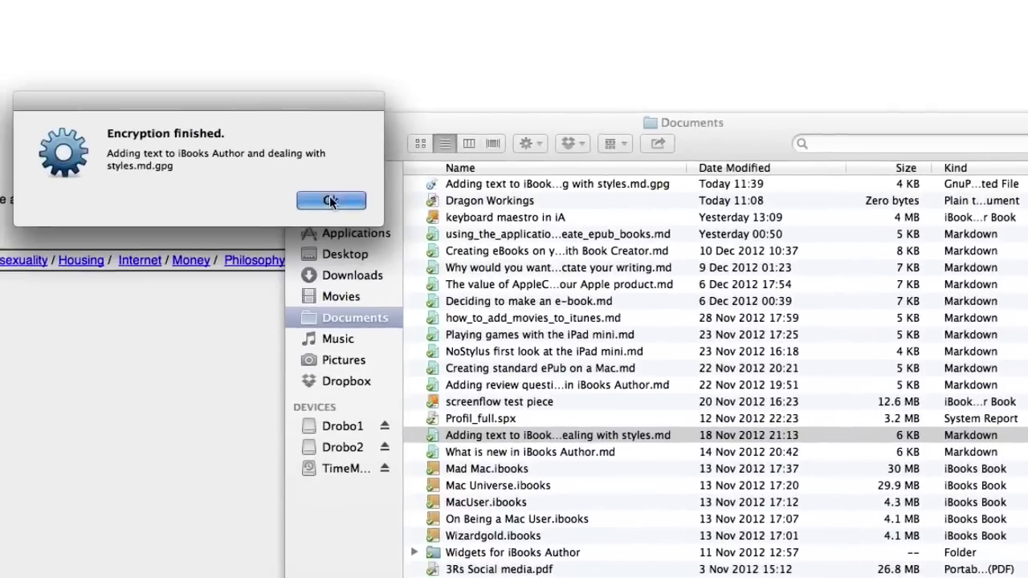
left_click(329, 196)
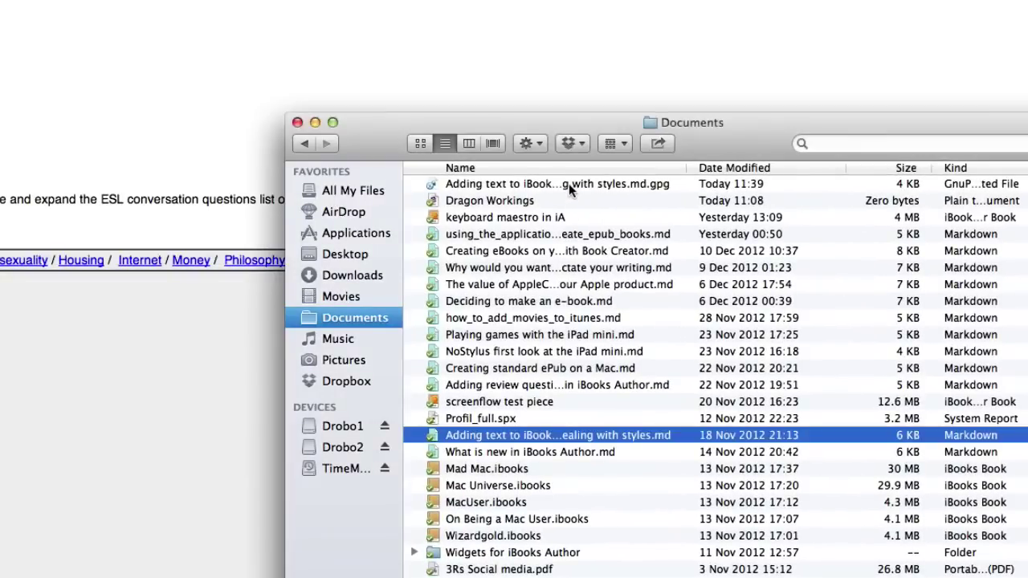
Attach the encrypted "Adding text to iBooks Author and dealing with styles.md.gpg" to the e-mail and select the attachment in its body
left_click(569, 184)
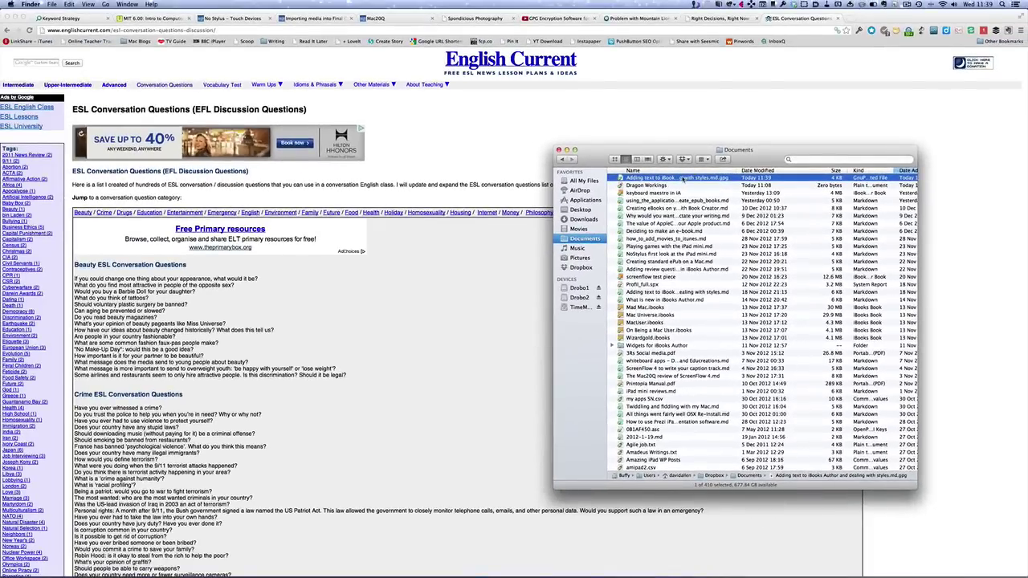
left_click_drag(683, 179, 26, 292)
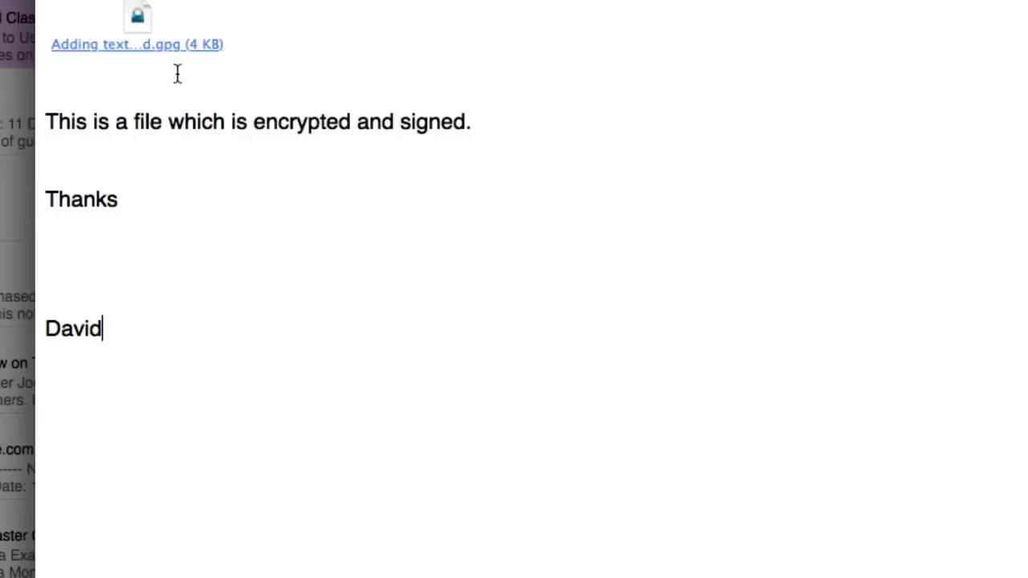
double_click(134, 46)
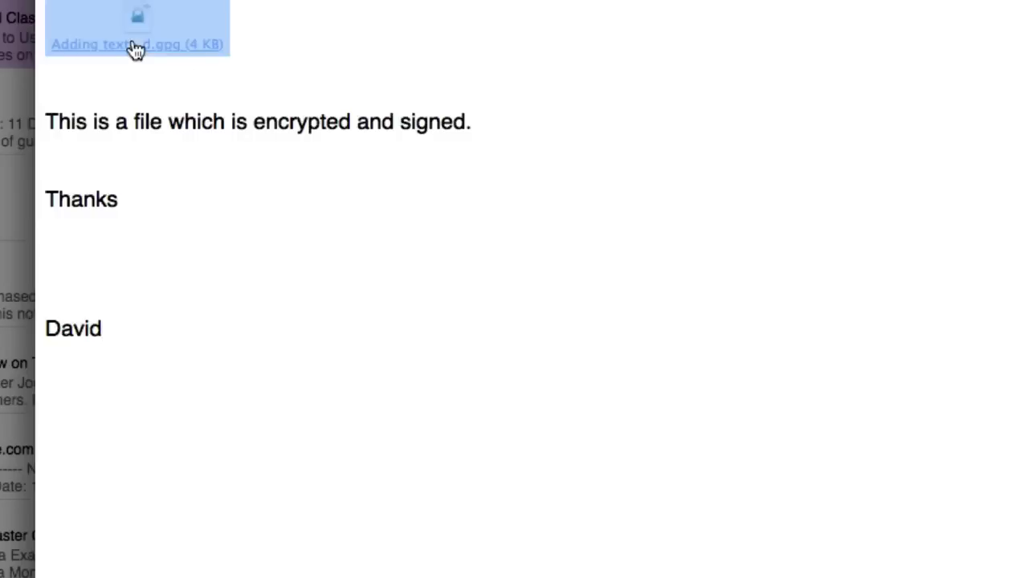
scroll(448, 288, "right", 5)
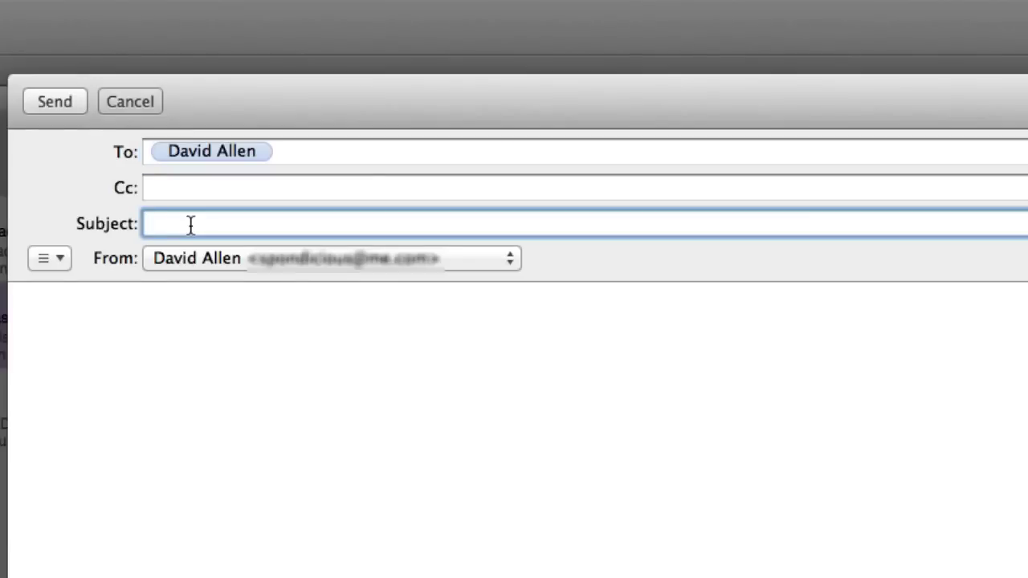
Set the subject of the new self-addressed e-mail to "test message"
type("text message")
key("Tab")
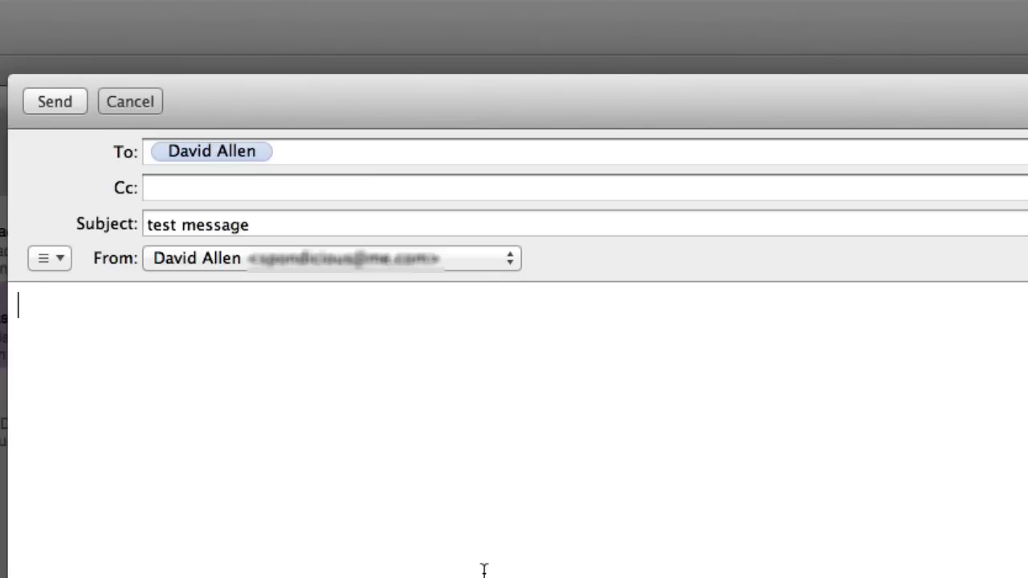
Switch to Finder and encrypt "What is new in iBooks Author.md" with OpenPGP, using the second own 2048-bit key with ultimate validity as recipient
key("super+Tab")
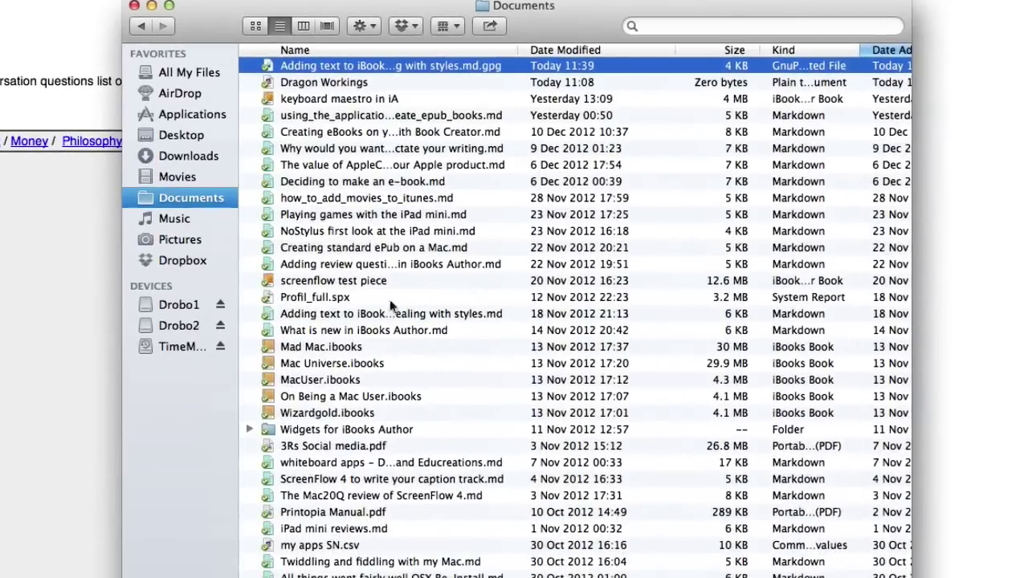
left_click(357, 330)
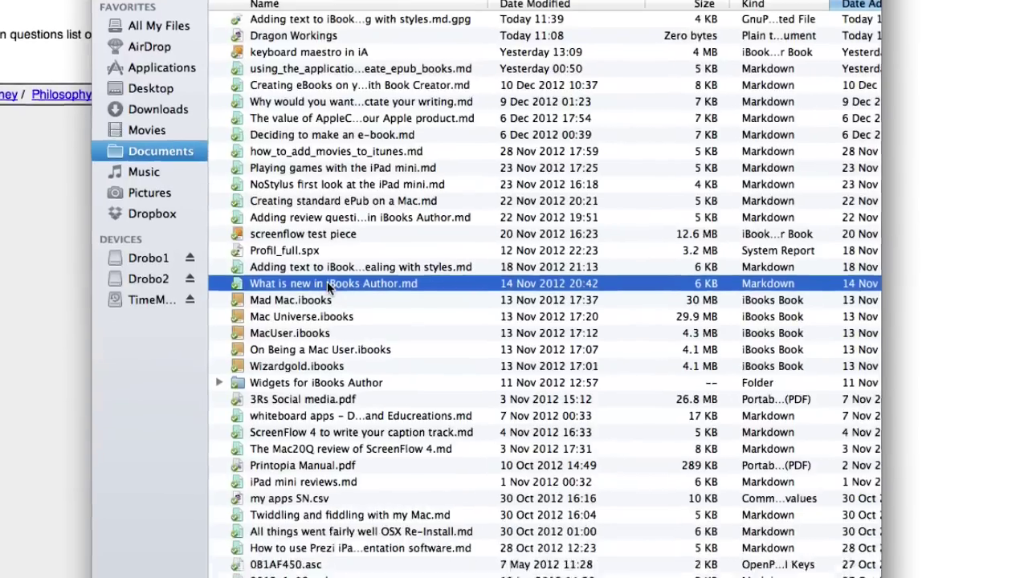
right_click(338, 330)
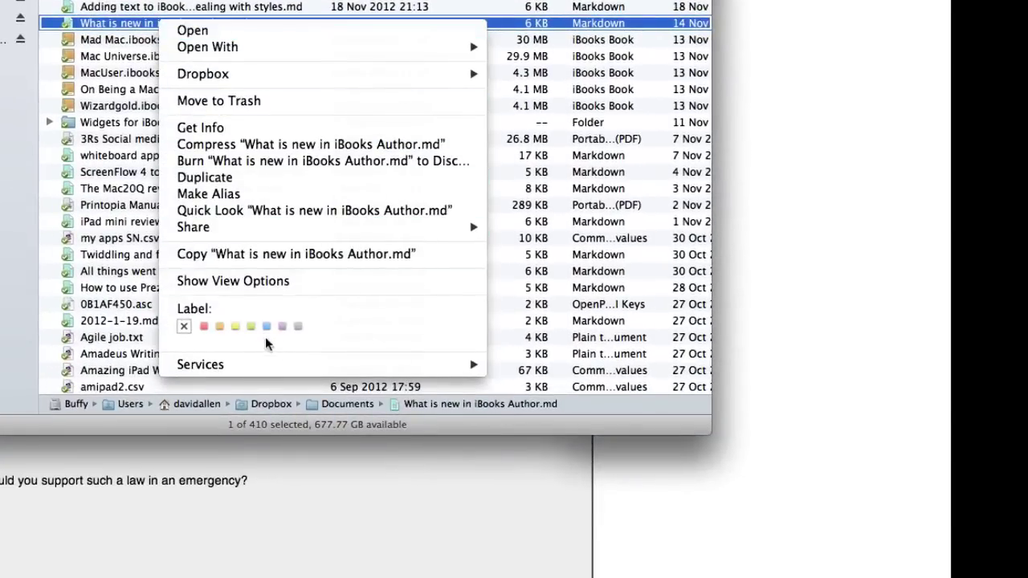
mouse_move(259, 370)
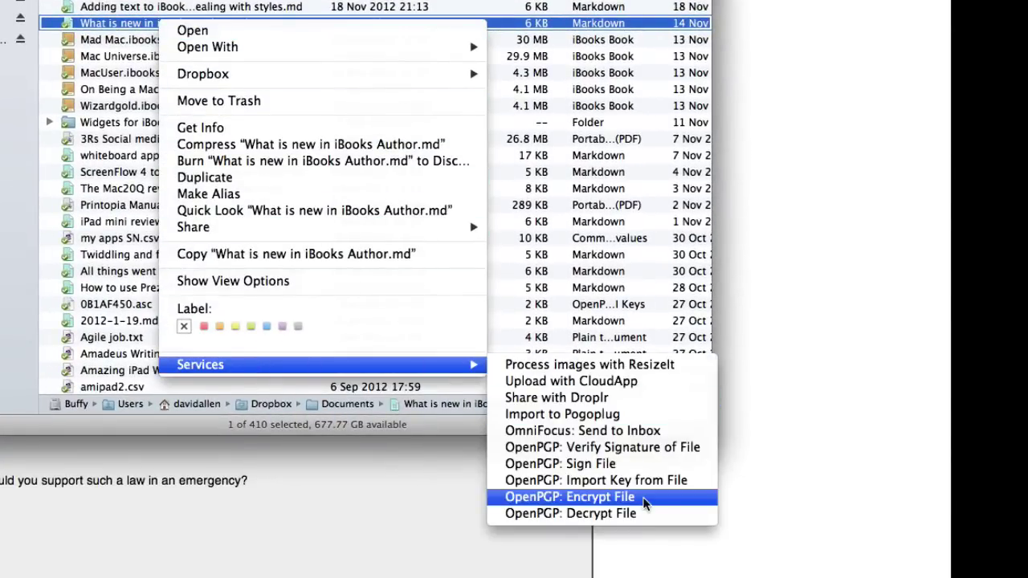
left_click(645, 497)
left_click(230, 247)
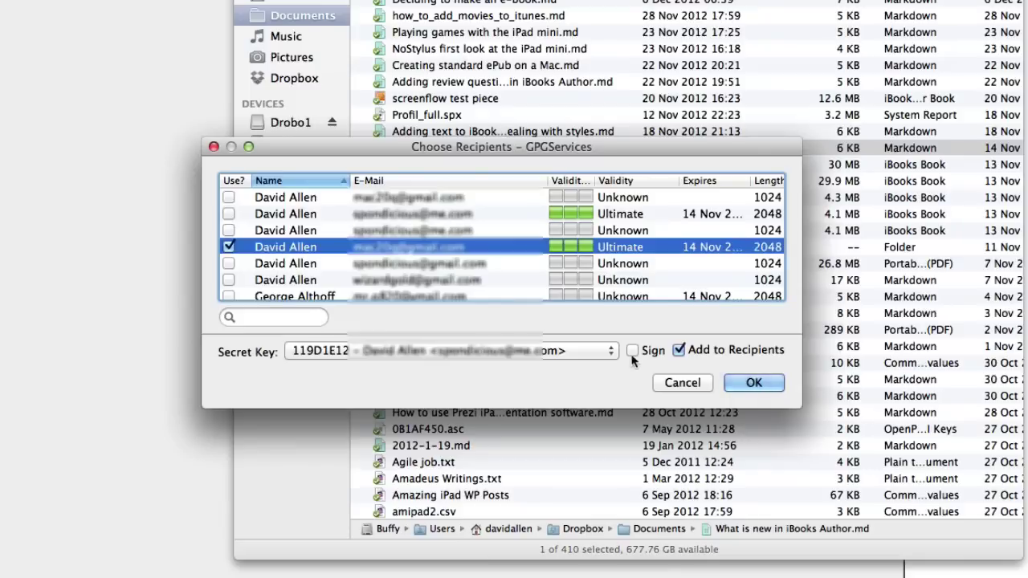
left_click(753, 383)
Send the "test message" e-mail with the encrypted "What is new in iBooks Author.md.gpg" attached and "decrypt that" as its body text
left_click_drag(639, 177, 28, 283)
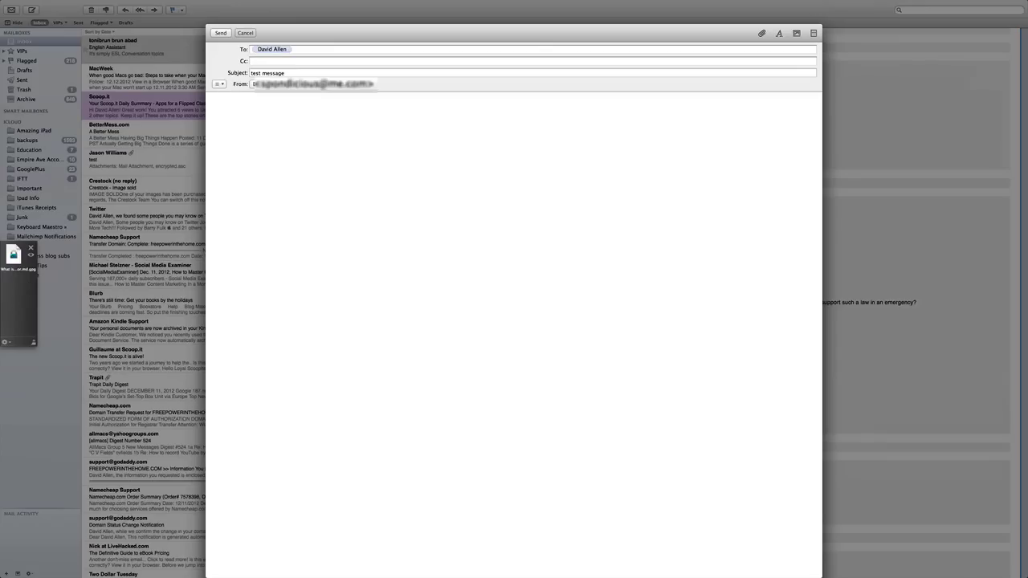
left_click_drag(46, 236, 252, 170)
type("decryp")
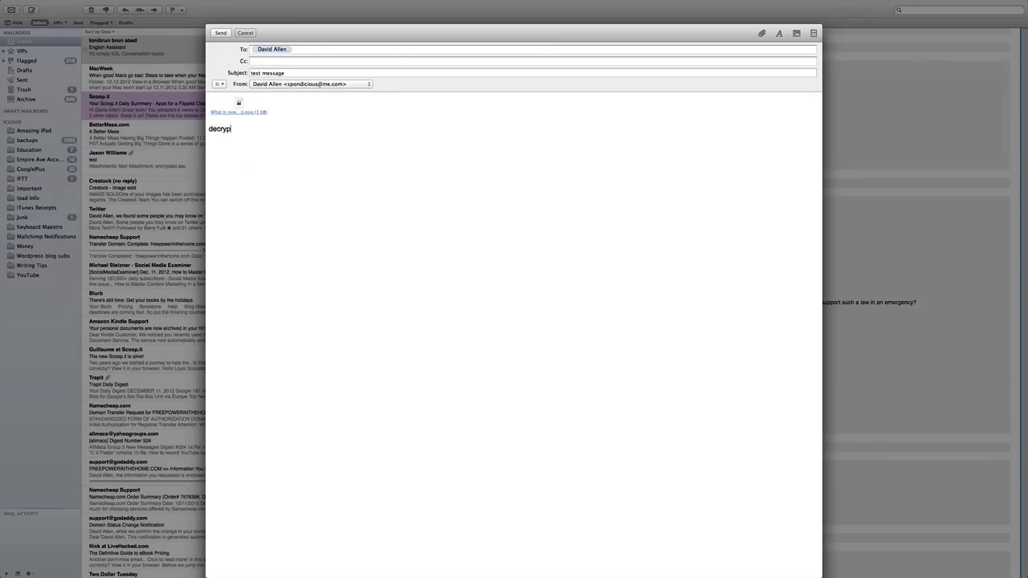
type("t that")
left_click(221, 33)
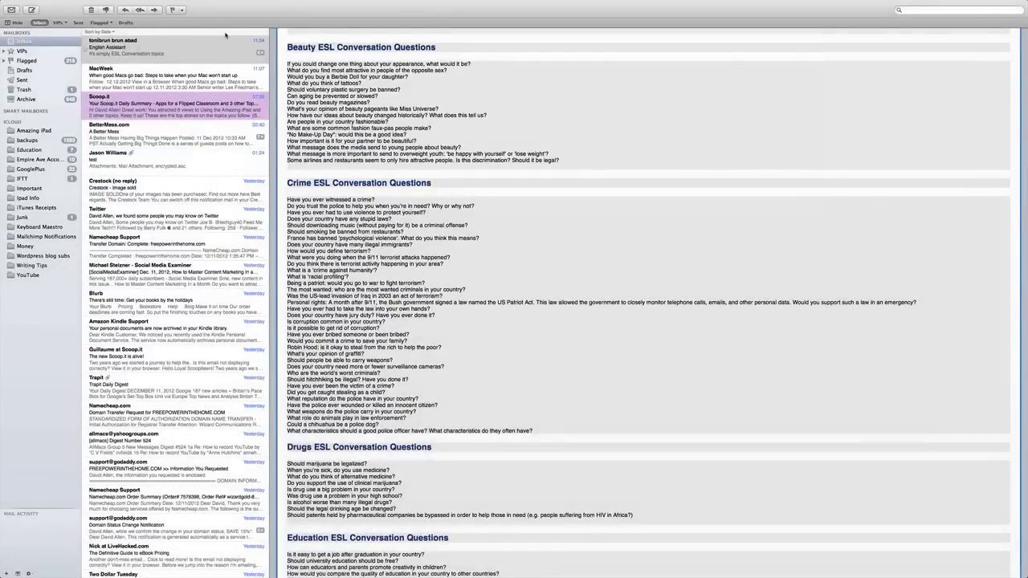
Open the received "test message" in the inbox and decrypt its attached file with OpenPGP directly from the e-mail
left_click(225, 42)
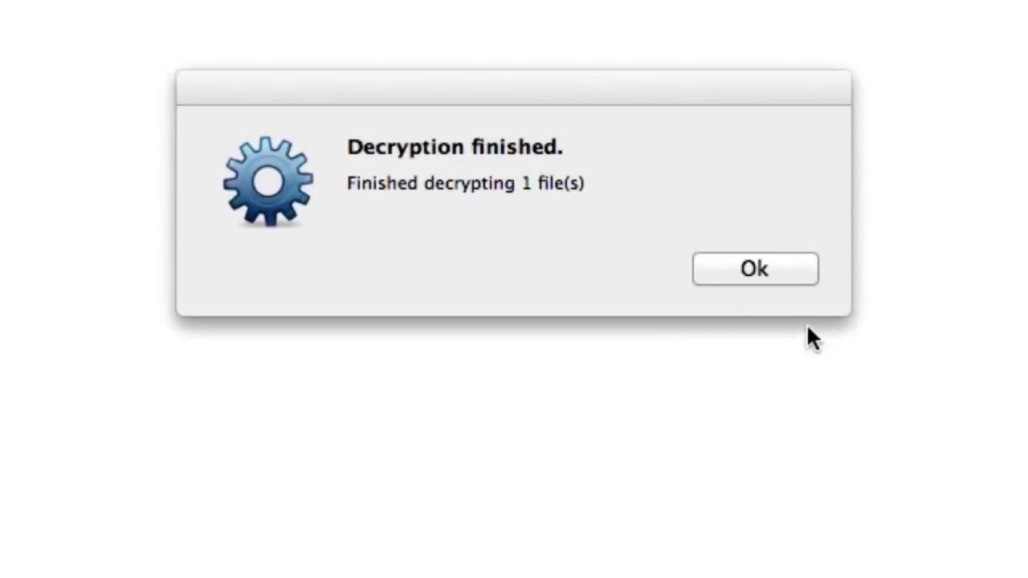
left_click(756, 270)
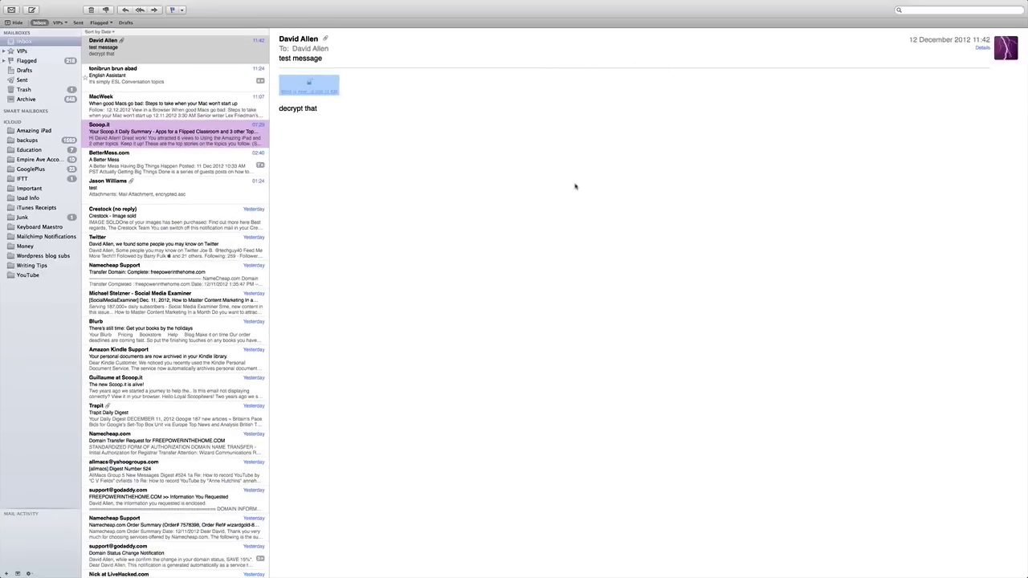
key("super+Tab")
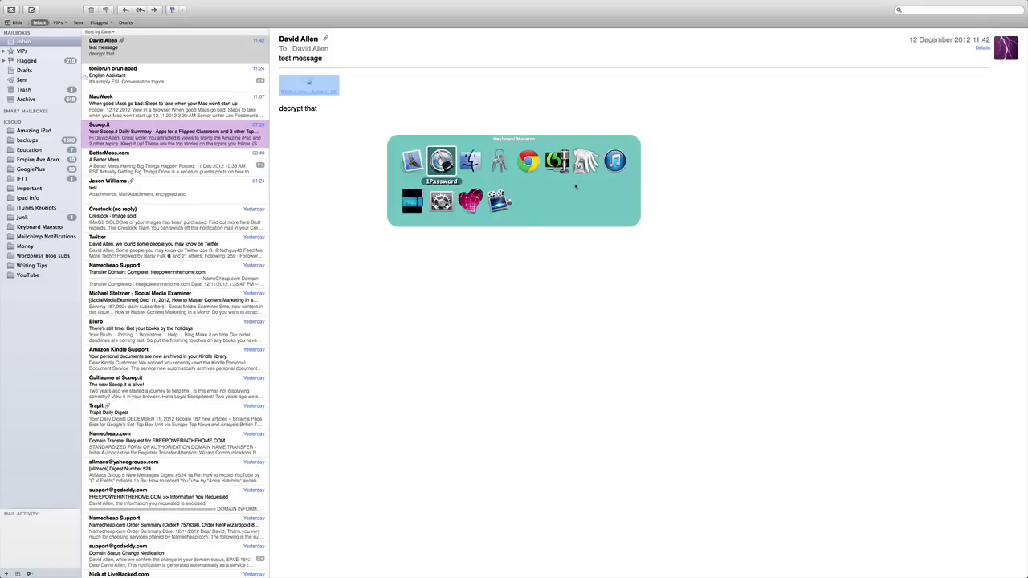
left_click(458, 102)
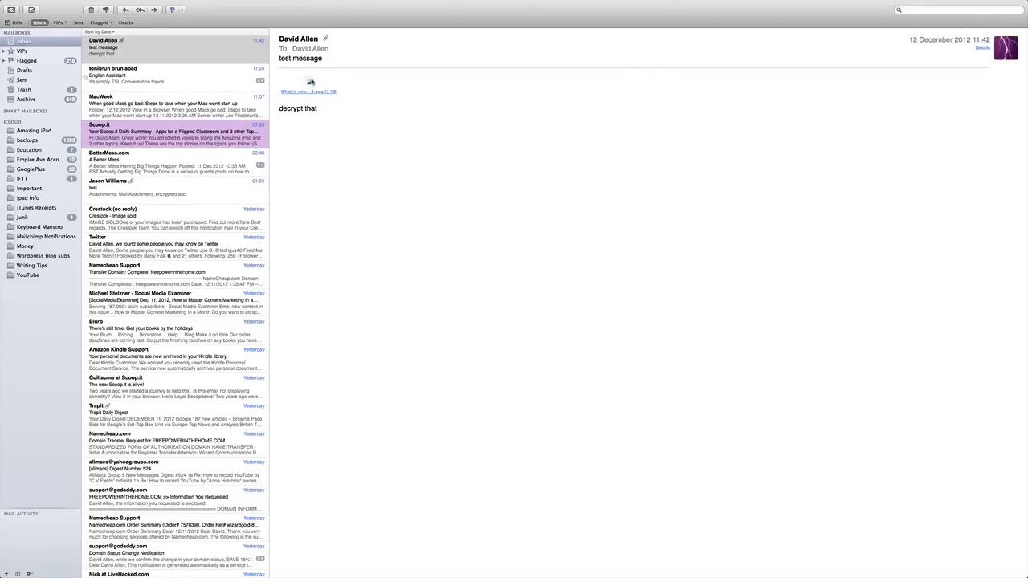
Save the e-mail's encrypted attachment to the Downloads folder, and move it from there to the Desktop in Finder
right_click(310, 81)
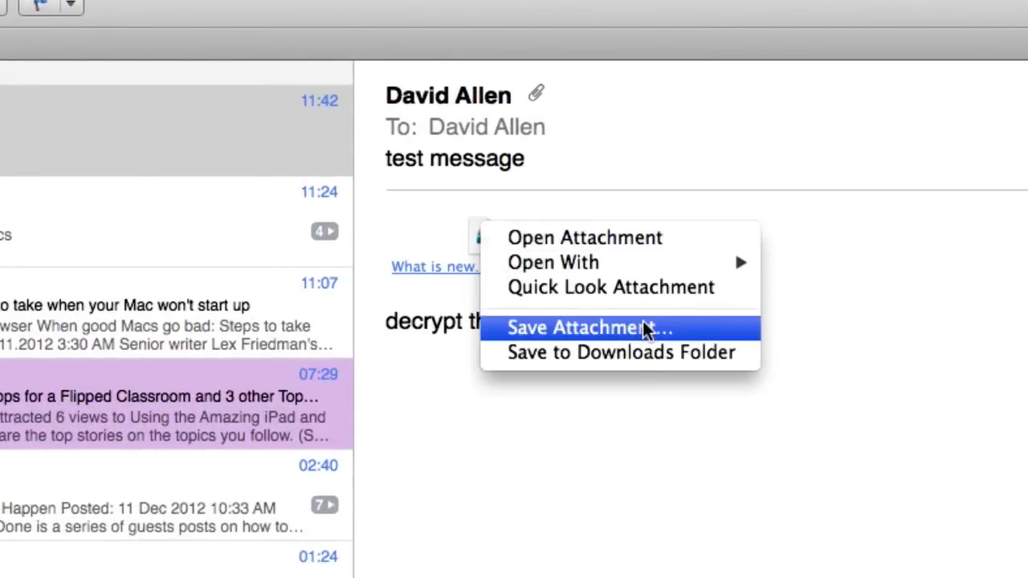
left_click(647, 353)
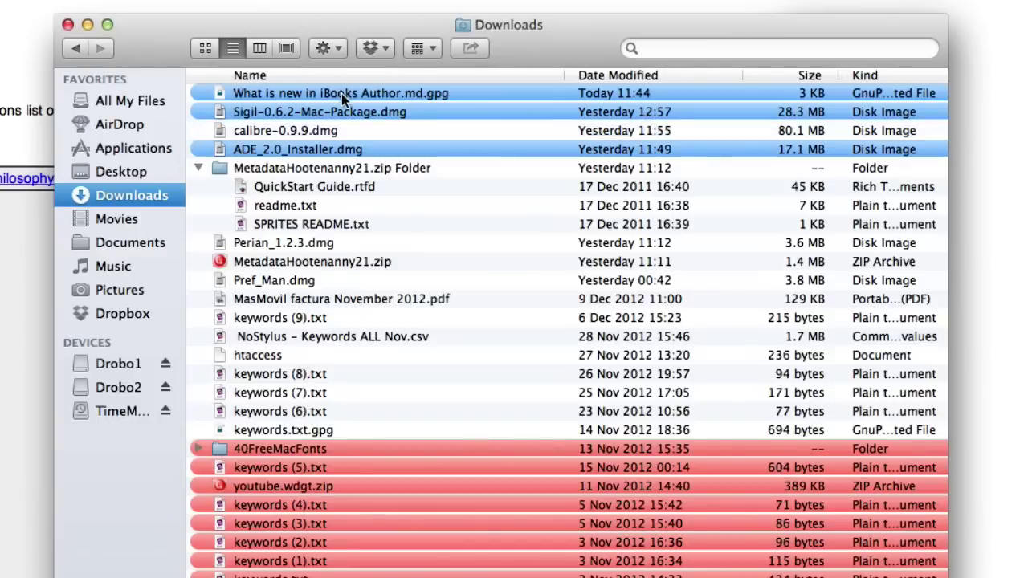
right_click(342, 93)
left_click(559, 46)
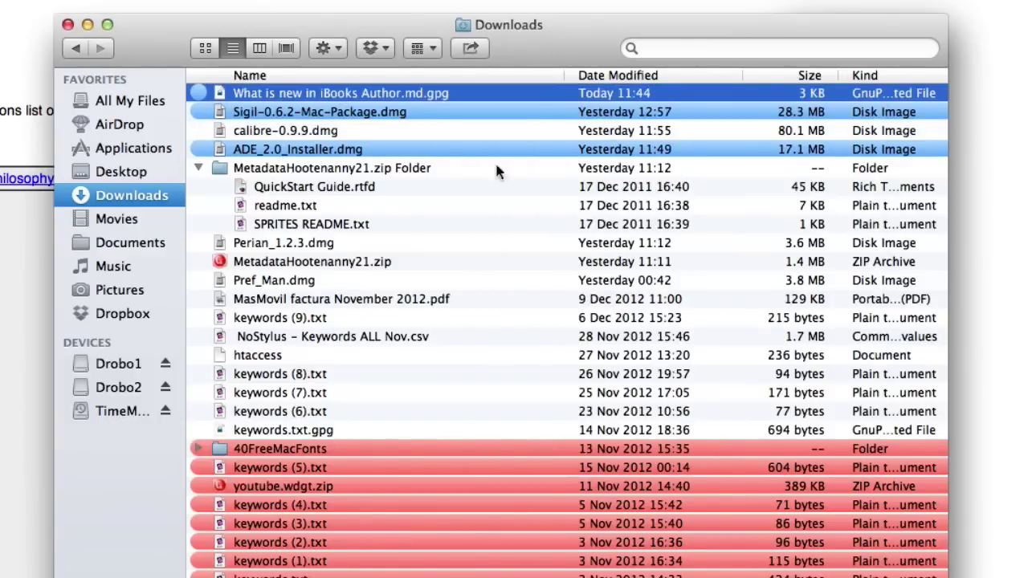
left_click(142, 171)
left_click(296, 117)
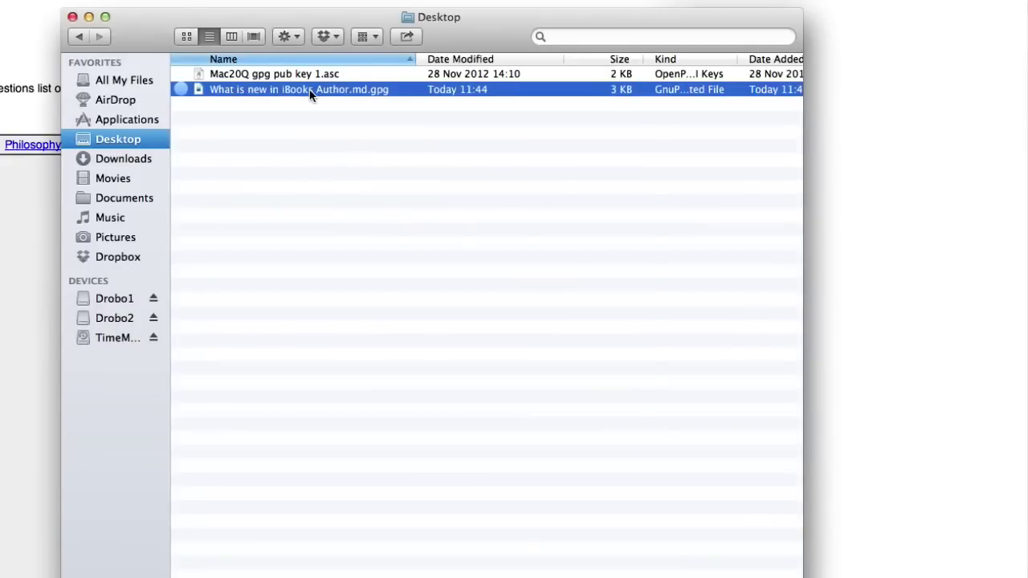
Decrypt "What is new in iBooks Author.md.gpg" on the Desktop with the OpenPGP file service
right_click(310, 94)
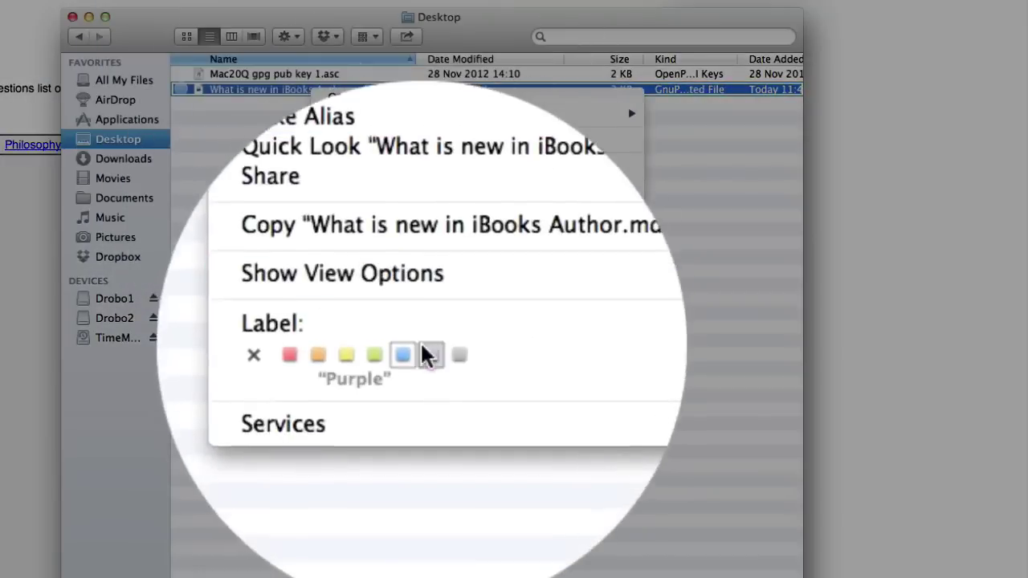
mouse_move(417, 389)
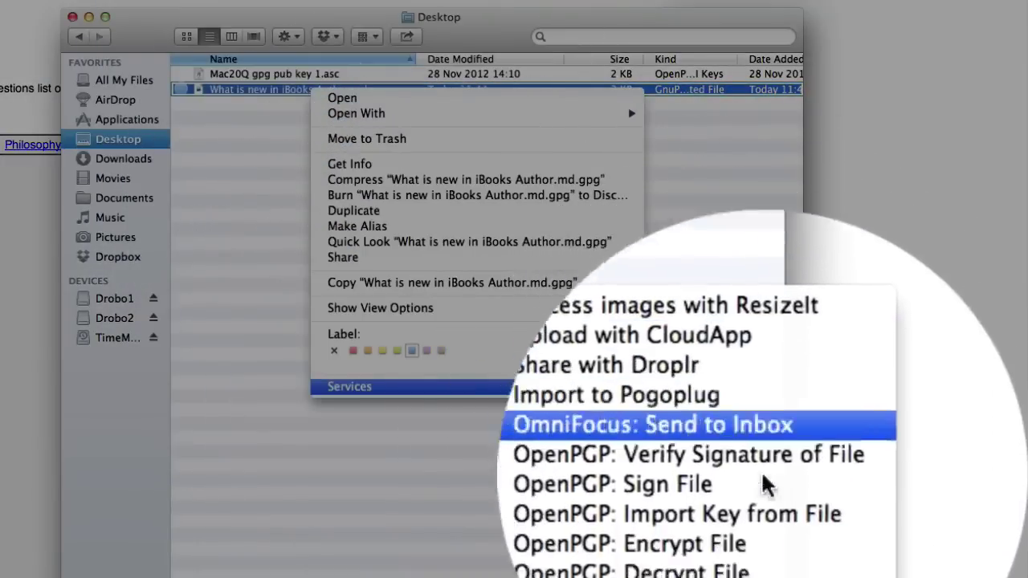
left_click(763, 530)
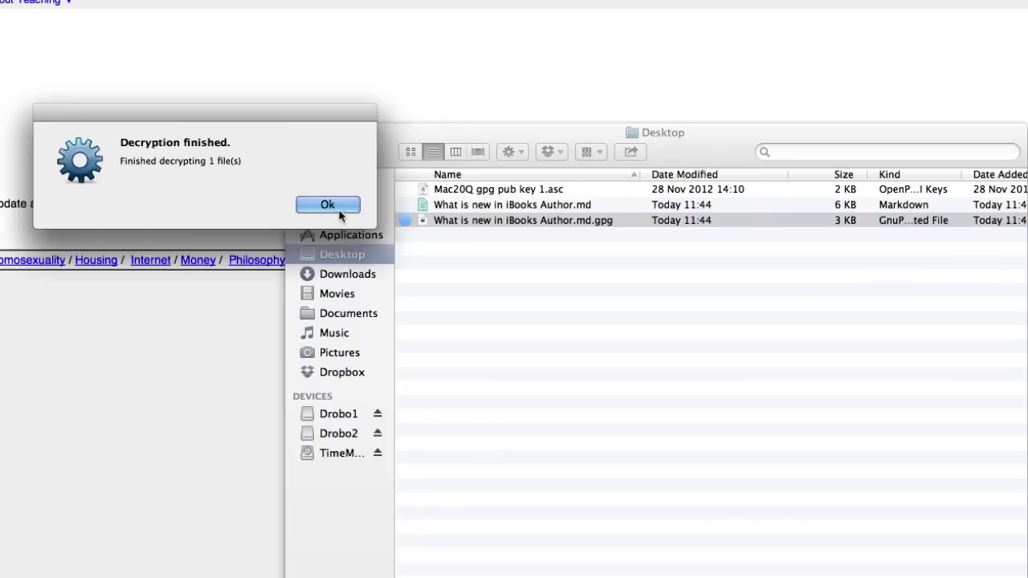
left_click(337, 207)
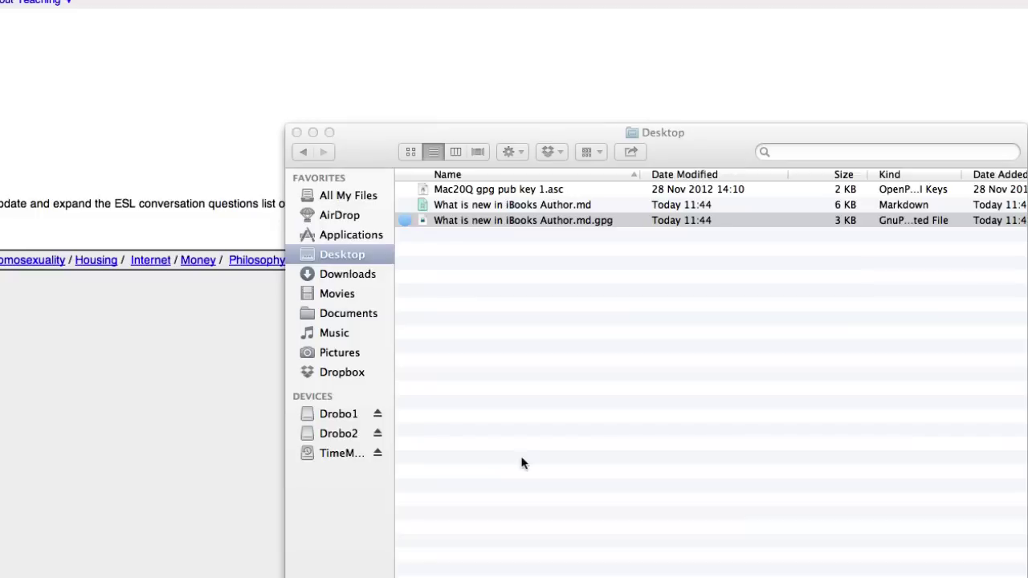
Preview the decrypted "What is new in iBooks Author.md" on the Desktop with Quick Look and close the preview
left_click(586, 211, "super")
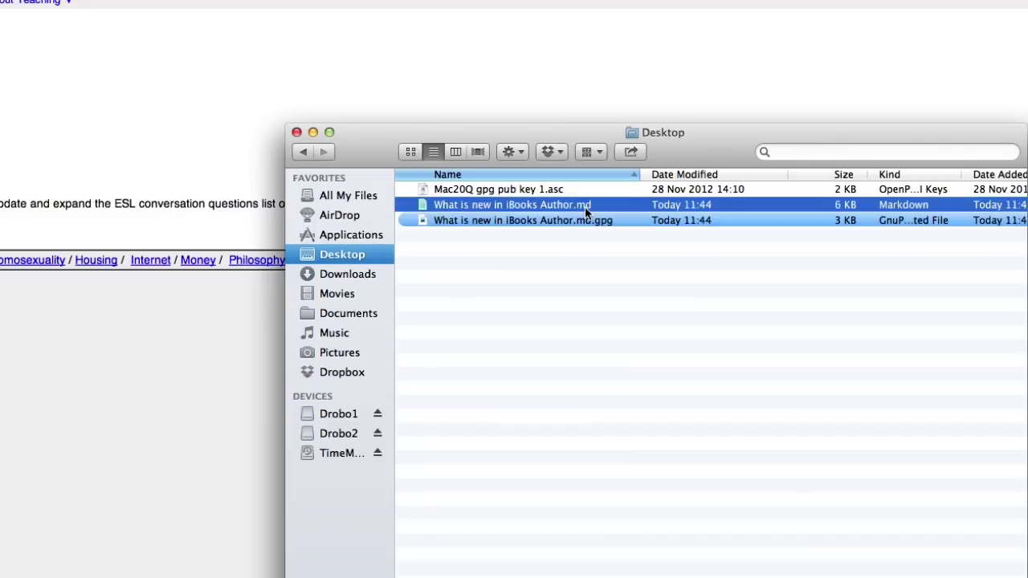
key("space")
key("space")
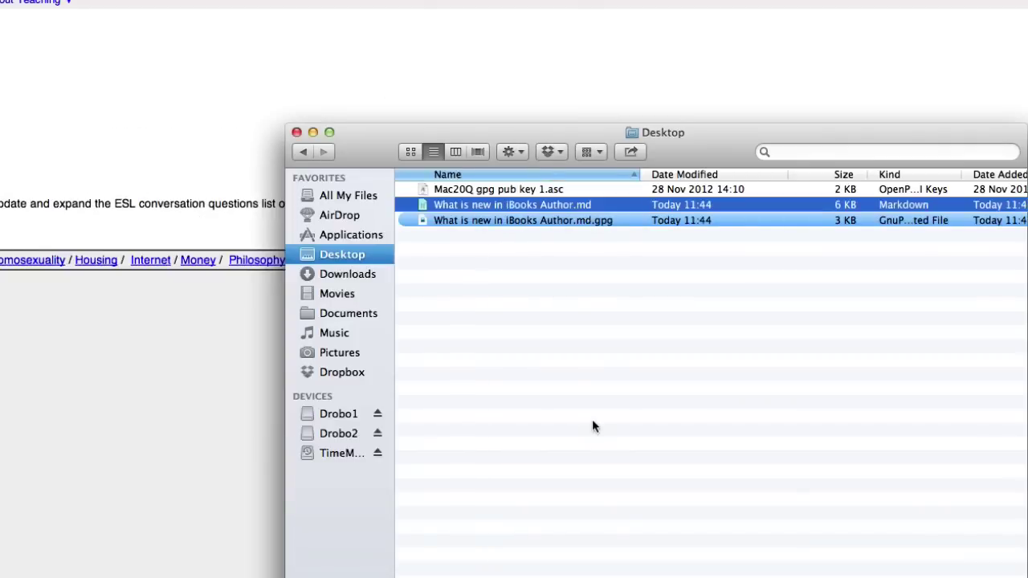